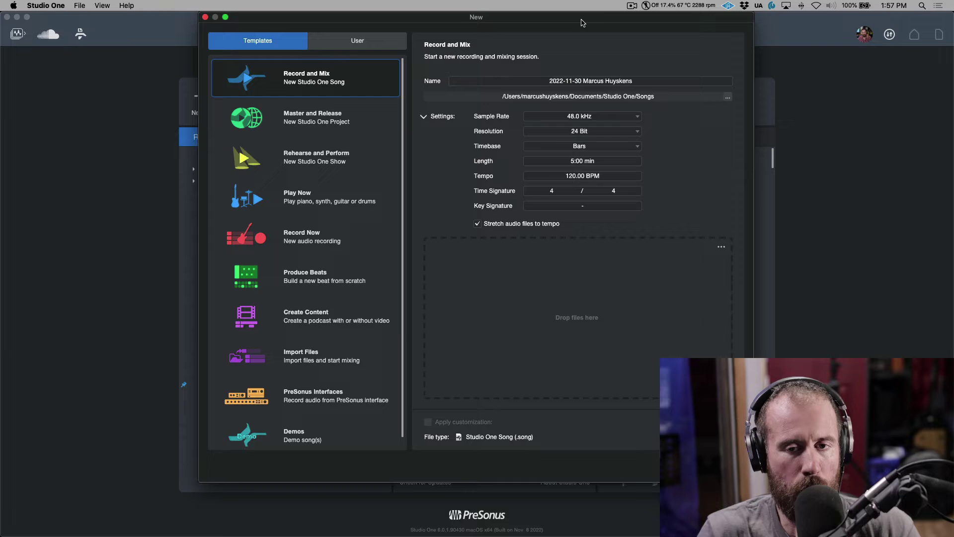
Replace the default dated song name with 'Studio Version 6 Pro EQ3'
click(602, 82)
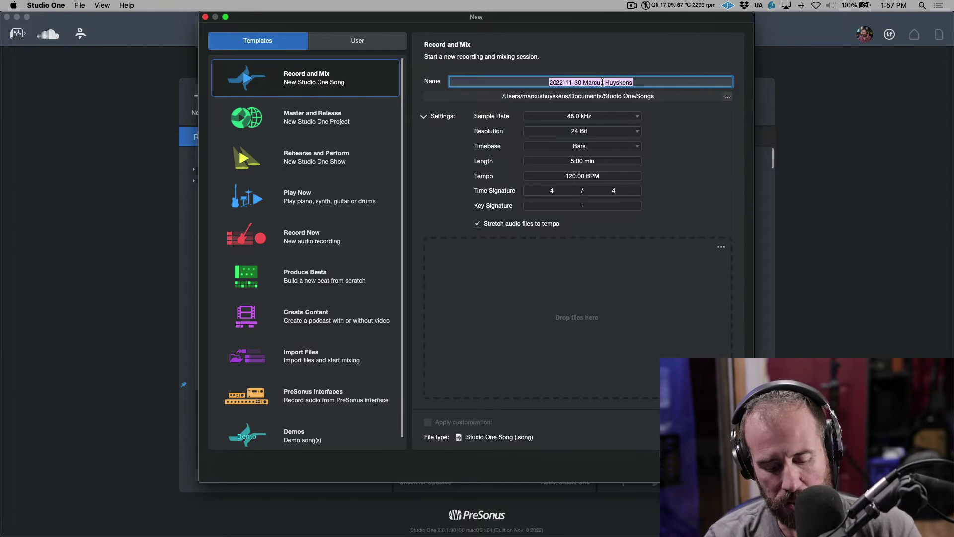
text(Studio Version)
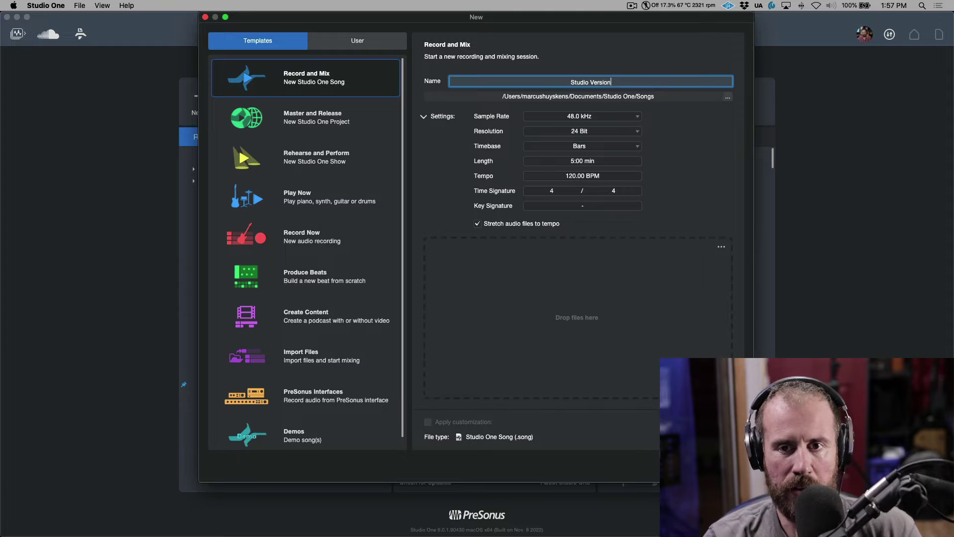
text( 6 Pro )
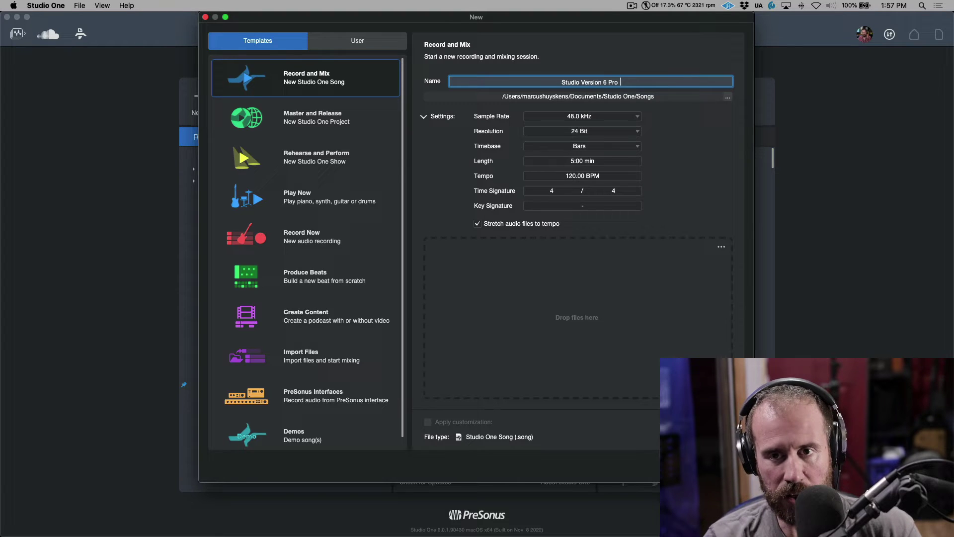
text(EQ3)
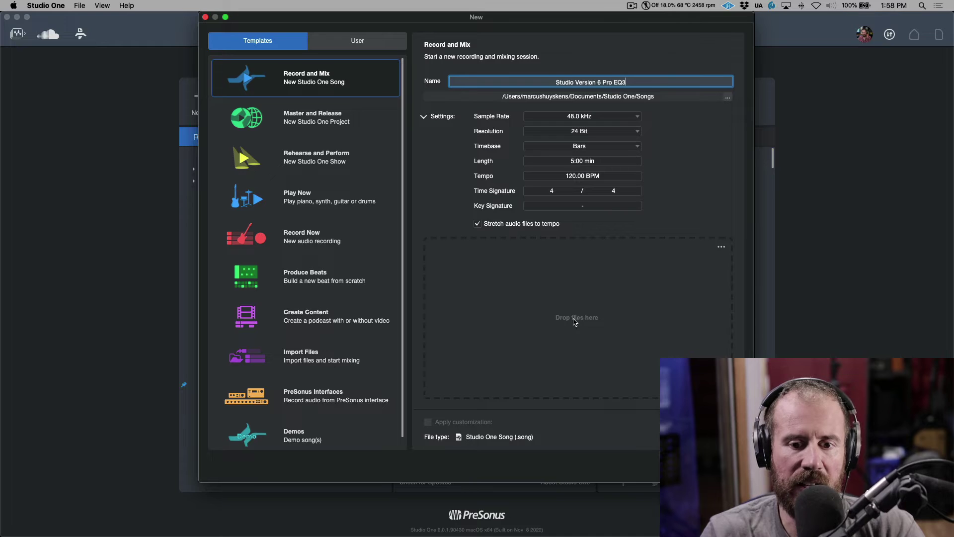
Check the tempo in the Turn Signal_86BPM stems folder name, then cancel without importing
click(722, 248)
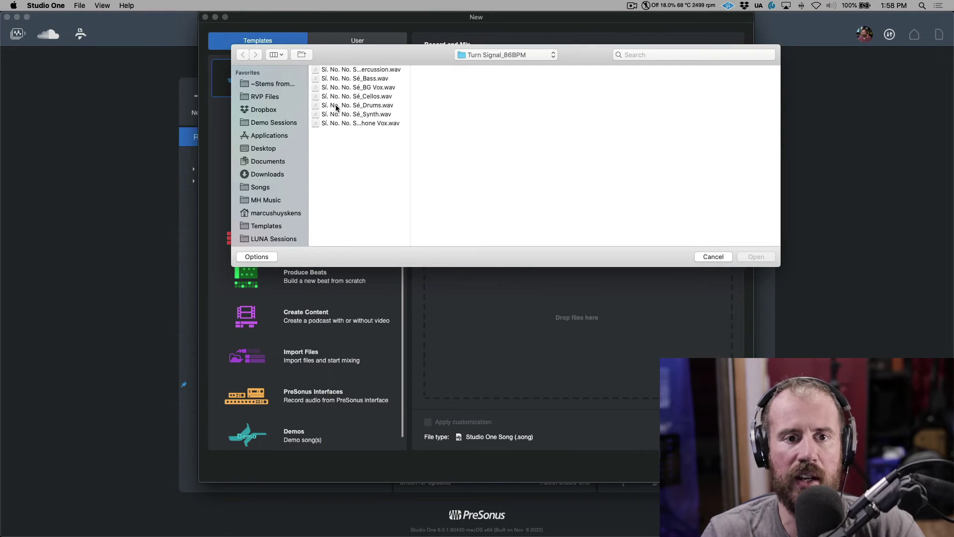
click(277, 85)
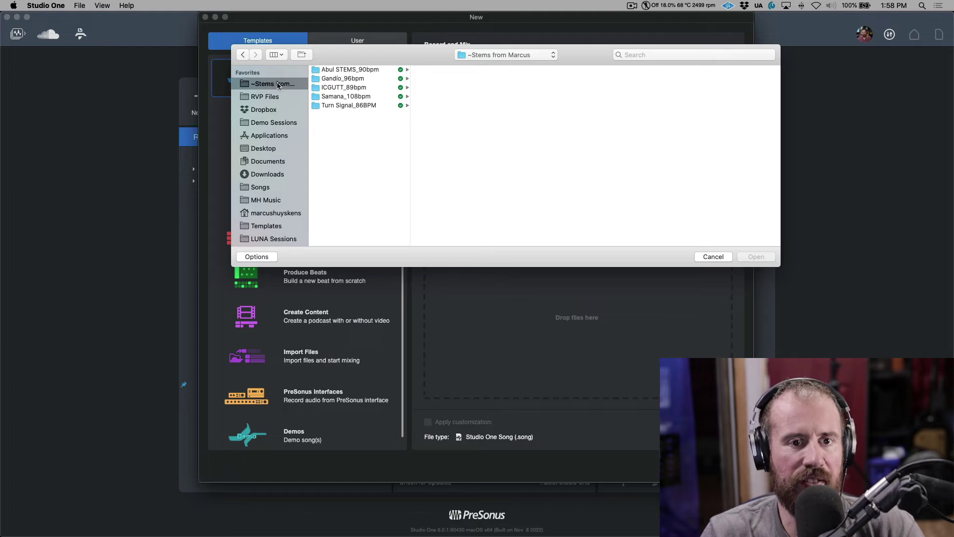
click(344, 105)
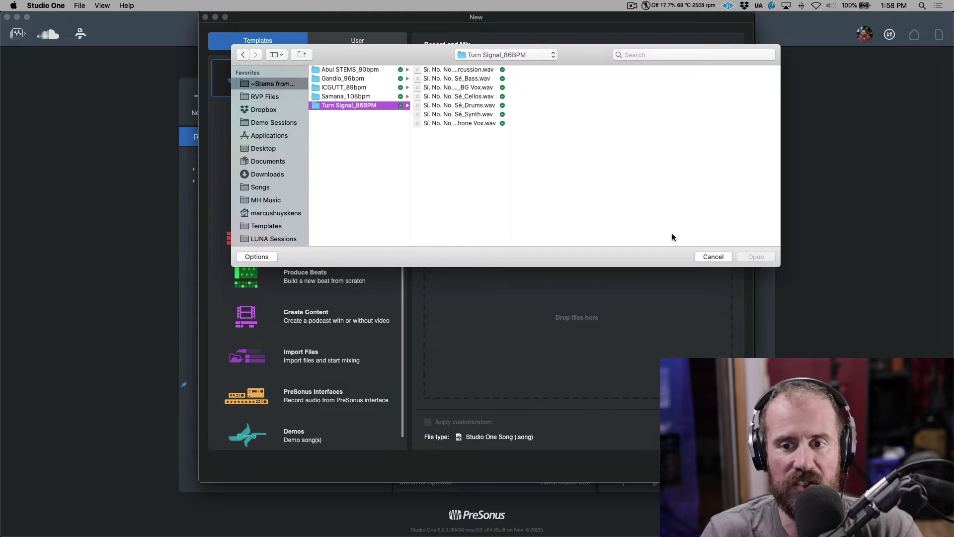
click(715, 256)
Set the song tempo to 86 BPM
click(598, 177)
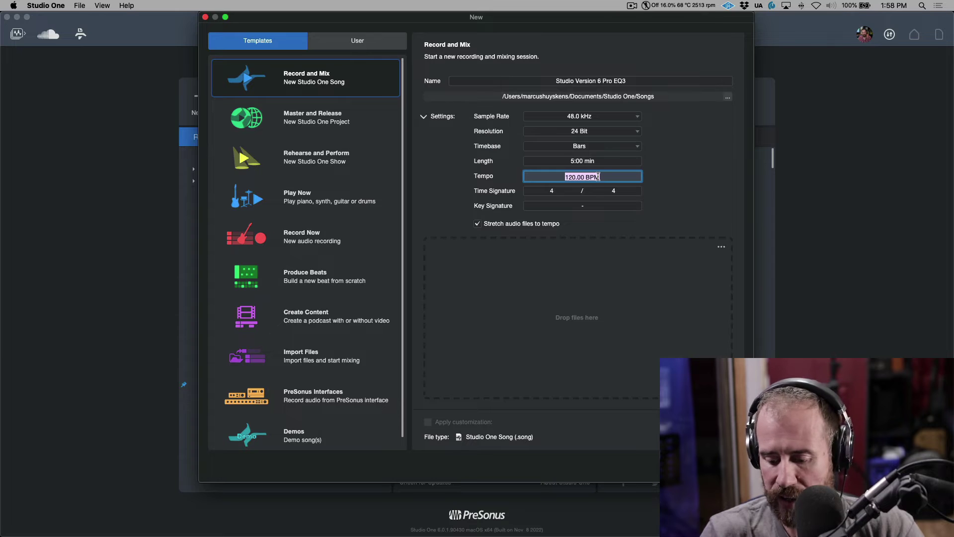
text(86)
key(Return)
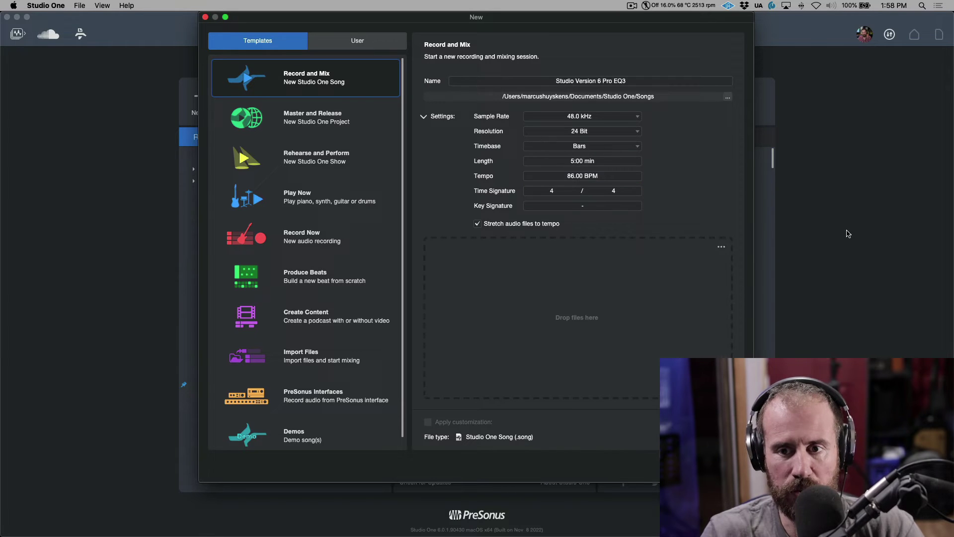
Add all seven Turn Signal wav stems to the song's import list
click(722, 246)
drag(389, 165, 354, 73)
click(754, 256)
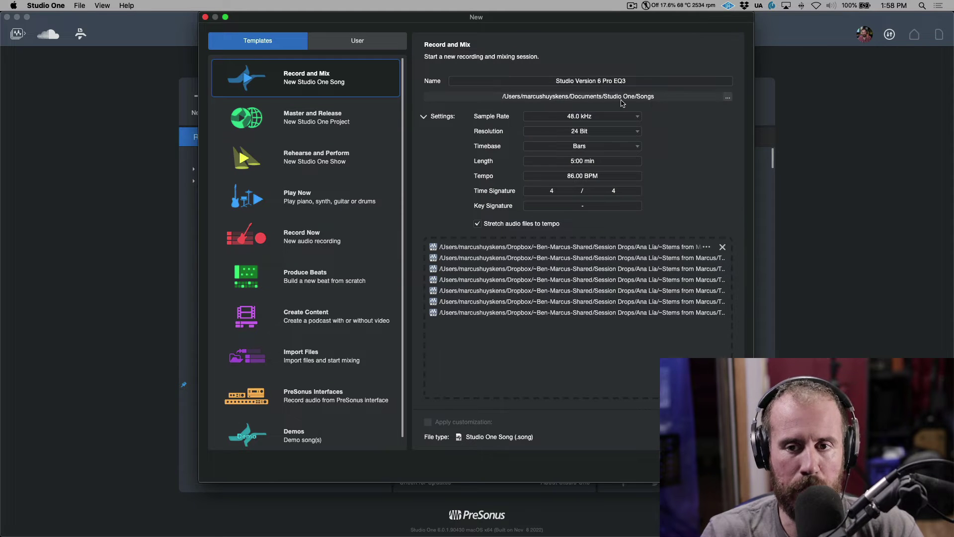
Save the song in the M.H Music Sessions folder and create it
click(728, 98)
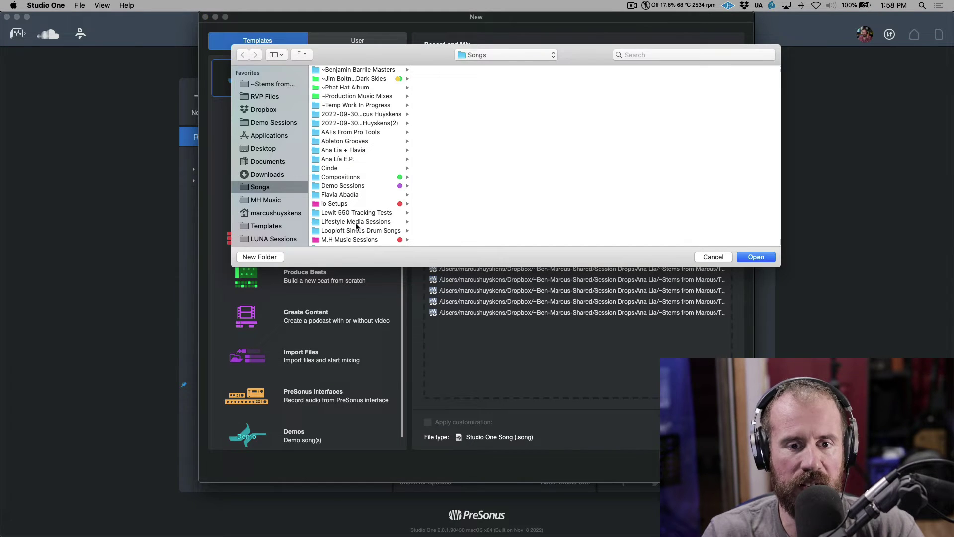
click(358, 239)
click(756, 257)
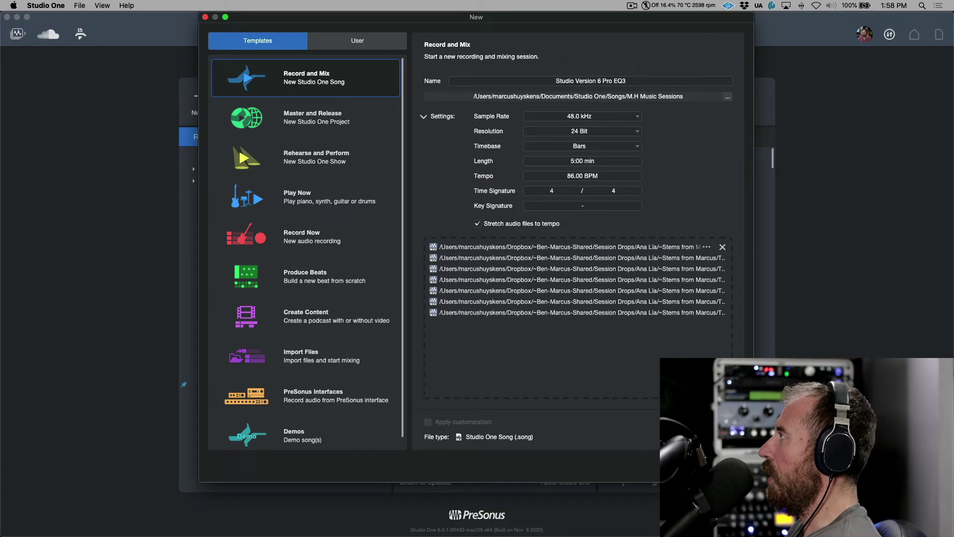
key(Escape)
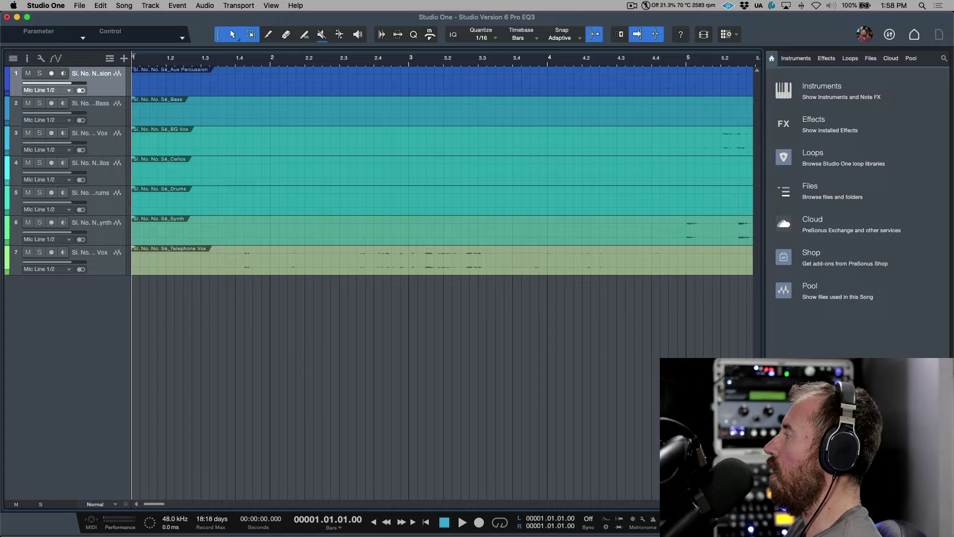
Zoom to fit all seven stem tracks and bars 1–81 in the arrange view
key(z)
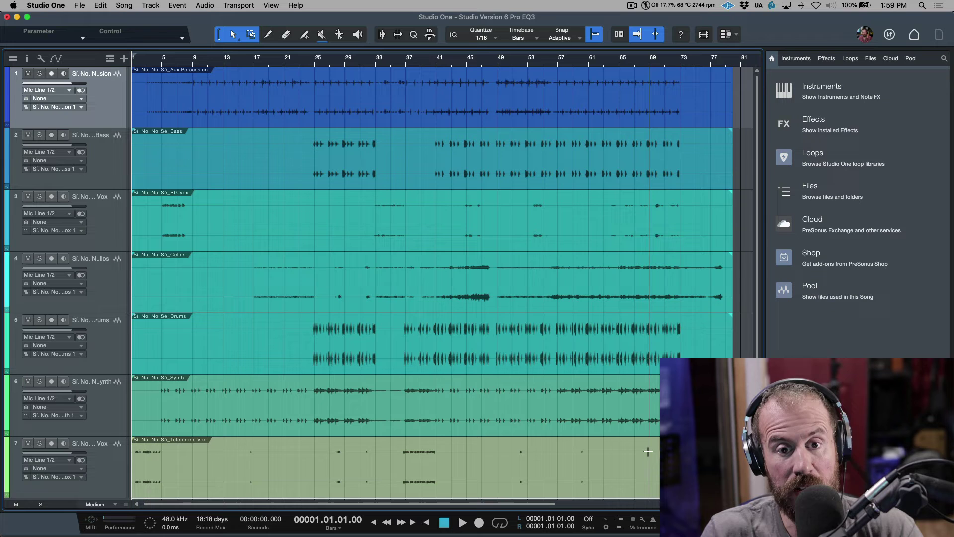
click(77, 6)
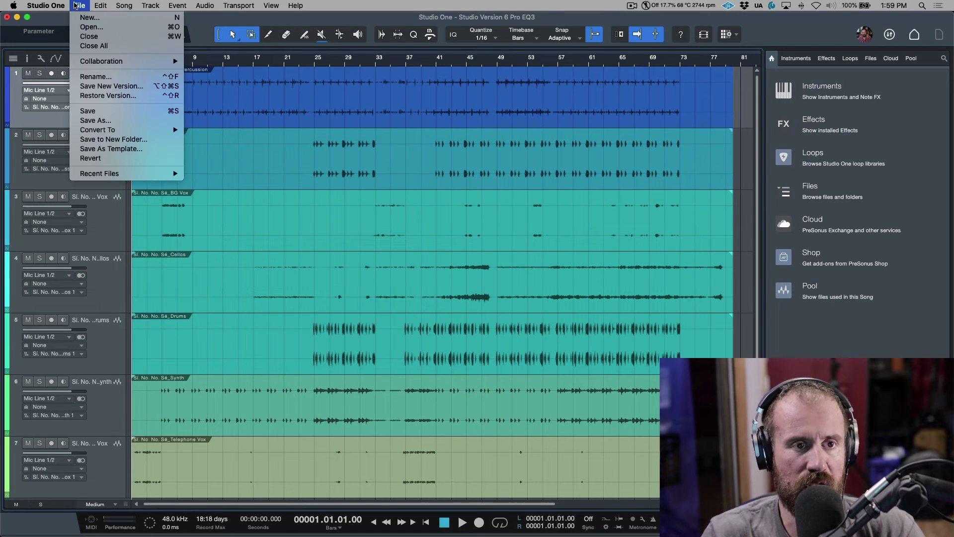
click(77, 19)
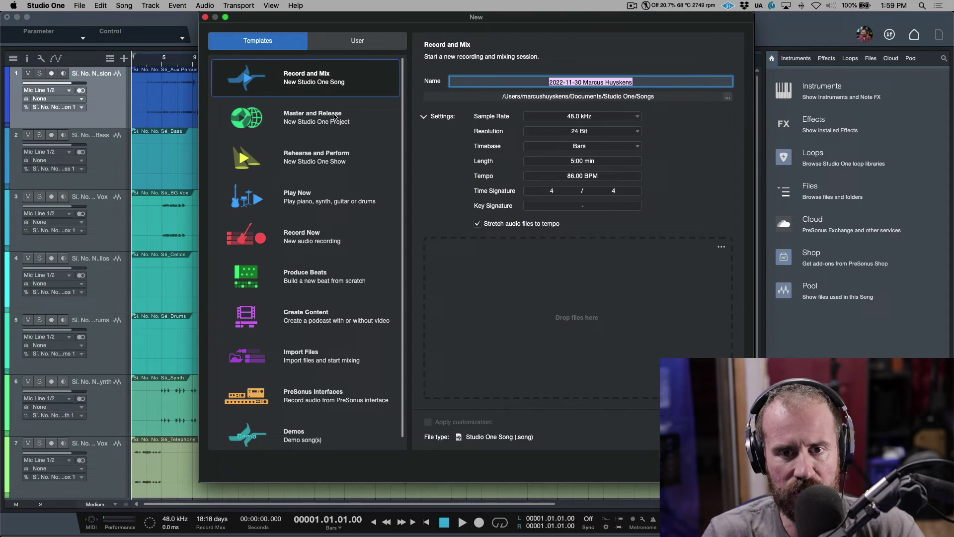
click(312, 238)
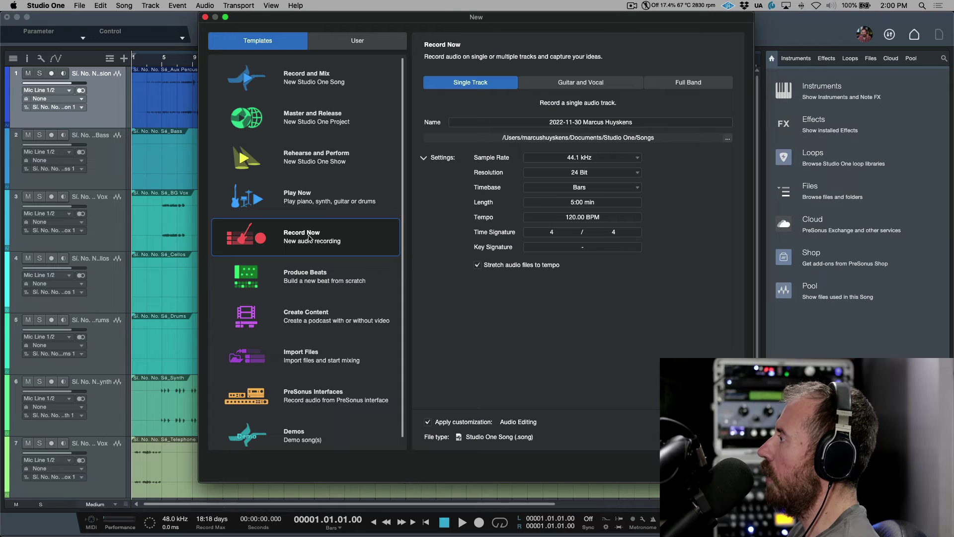
click(322, 206)
click(318, 236)
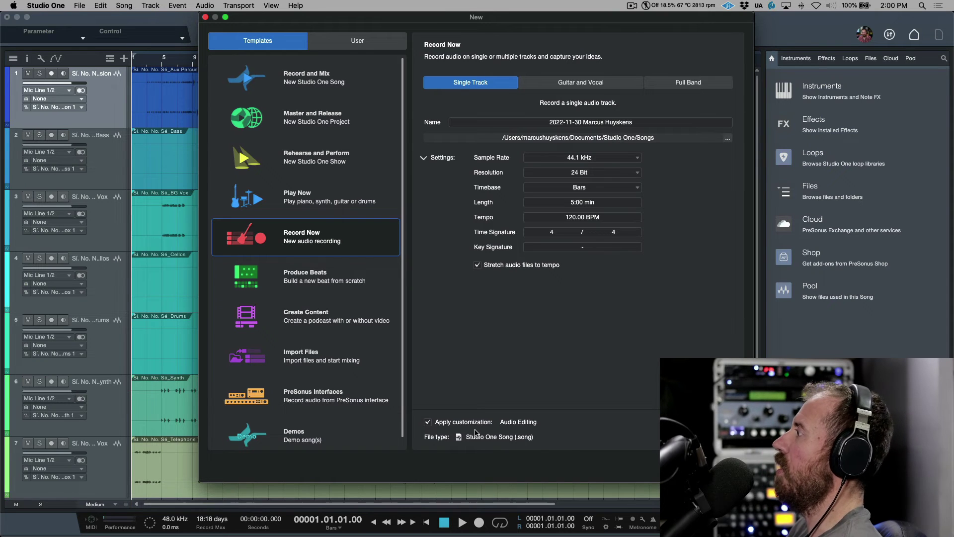
click(333, 175)
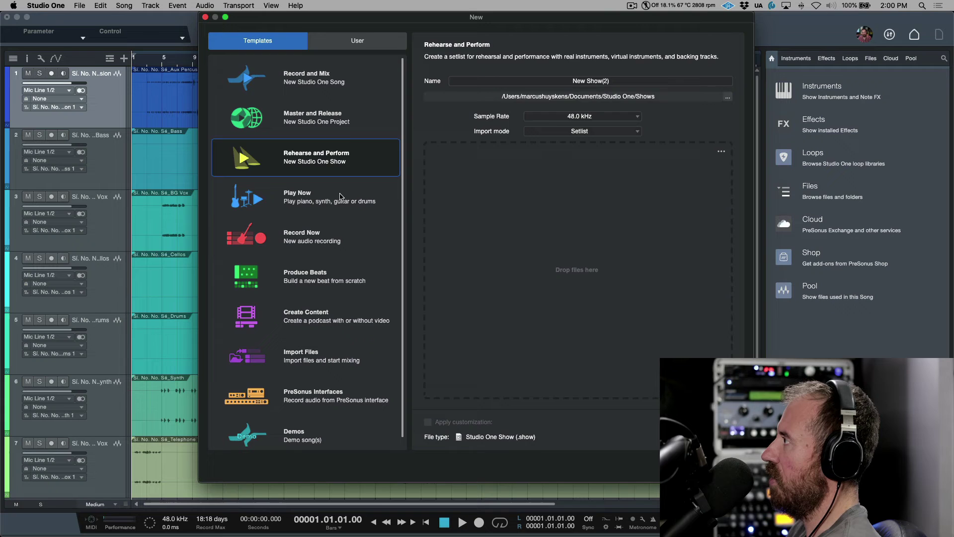
click(343, 200)
click(338, 251)
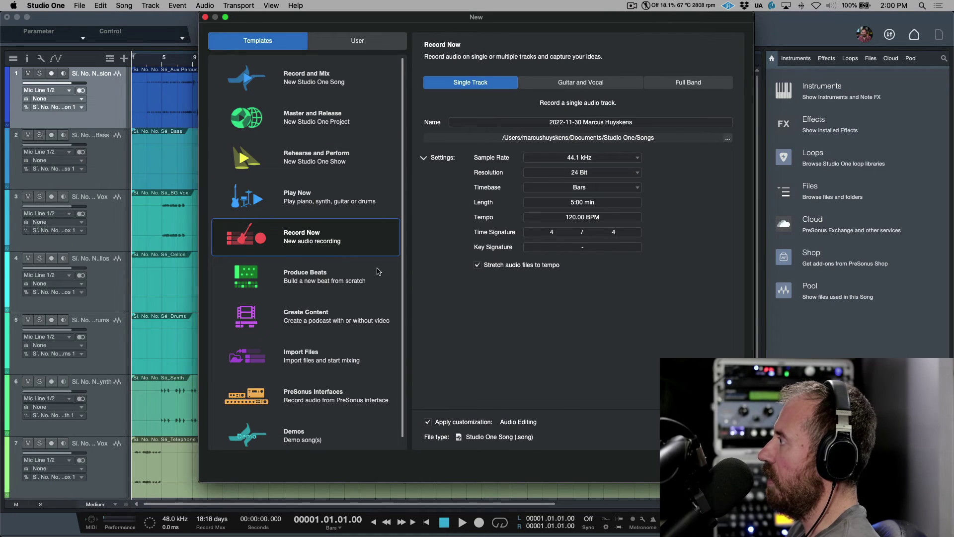
click(343, 282)
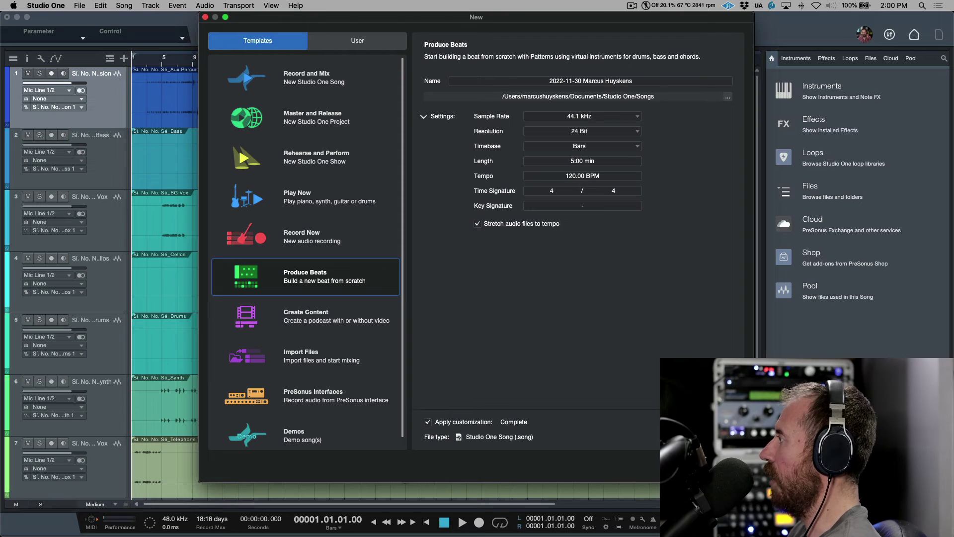
key(Escape)
Show the Inspector and open Customize, keeping Version 6 Default as the active customization
click(27, 58)
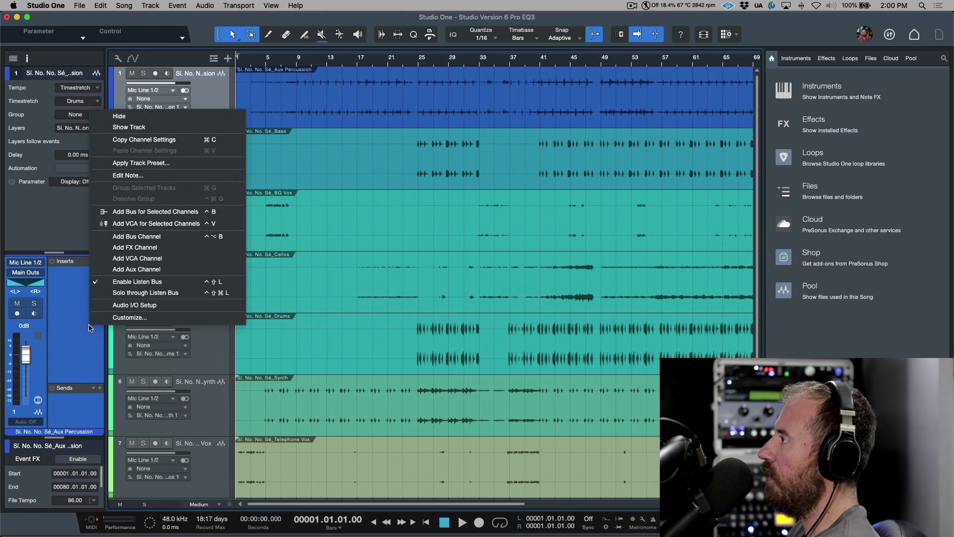
click(117, 319)
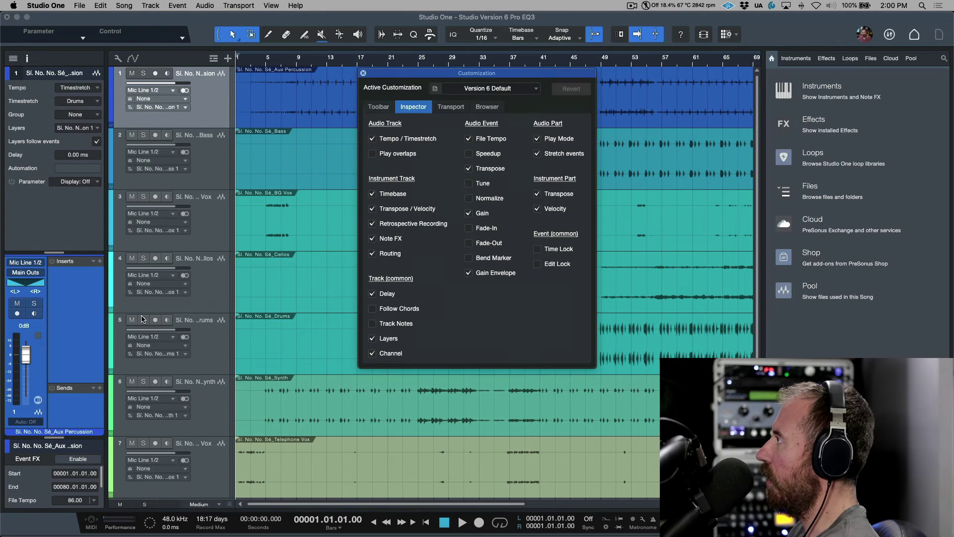
click(530, 91)
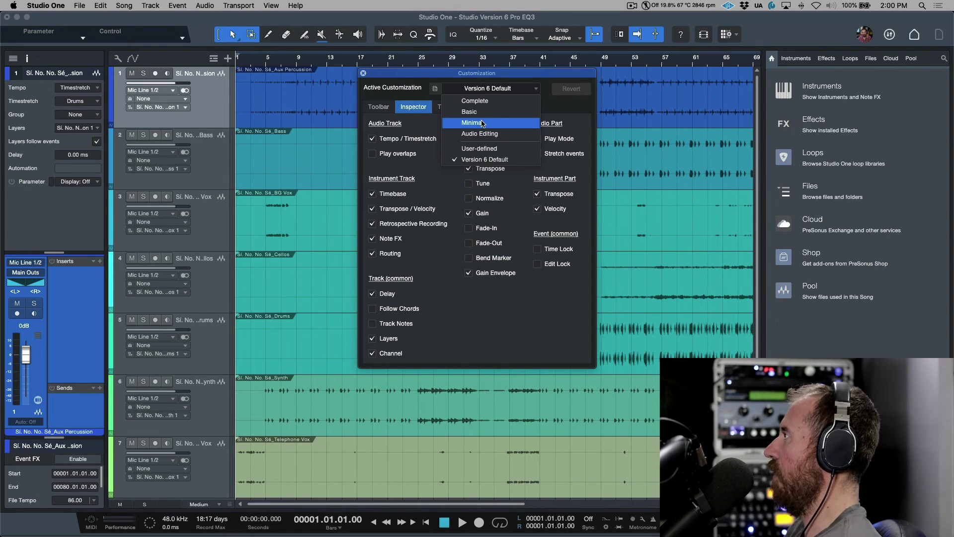
click(542, 77)
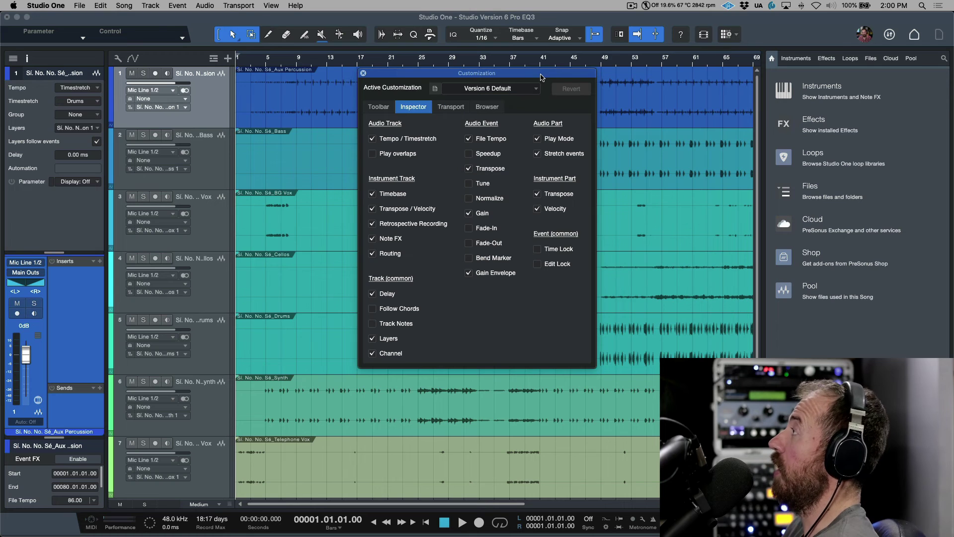
Close the Customization dialog, leaving the arrangement beside the track inspector
click(363, 73)
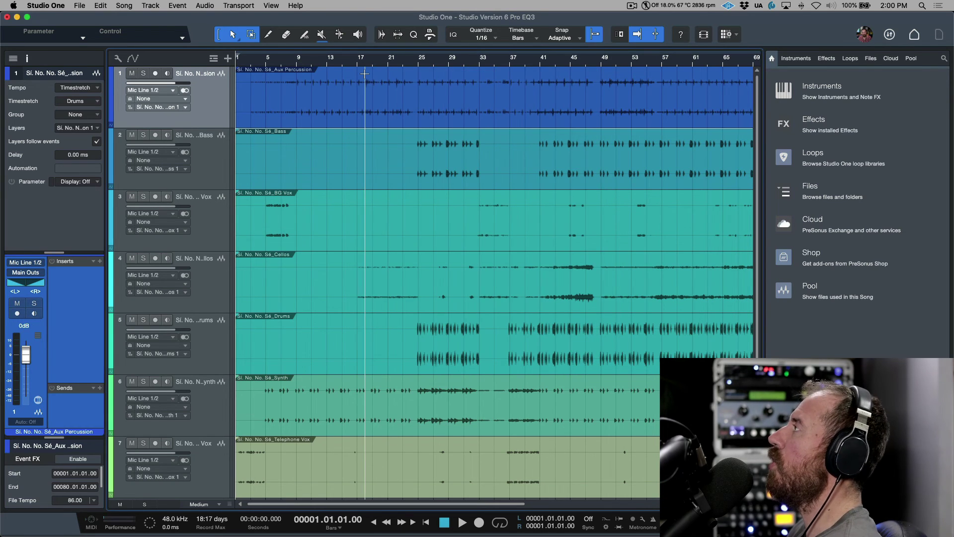